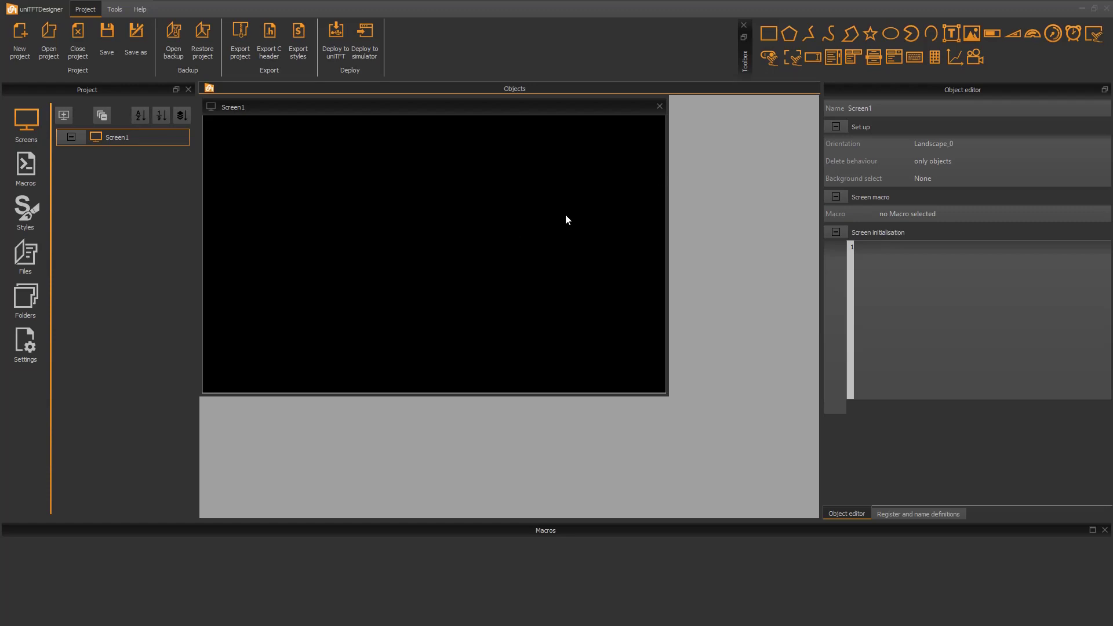
- Place a rectangle, a pentagon and a circle on Screen1 from the Toolbox
left_click_drag(768, 34, 562, 157)
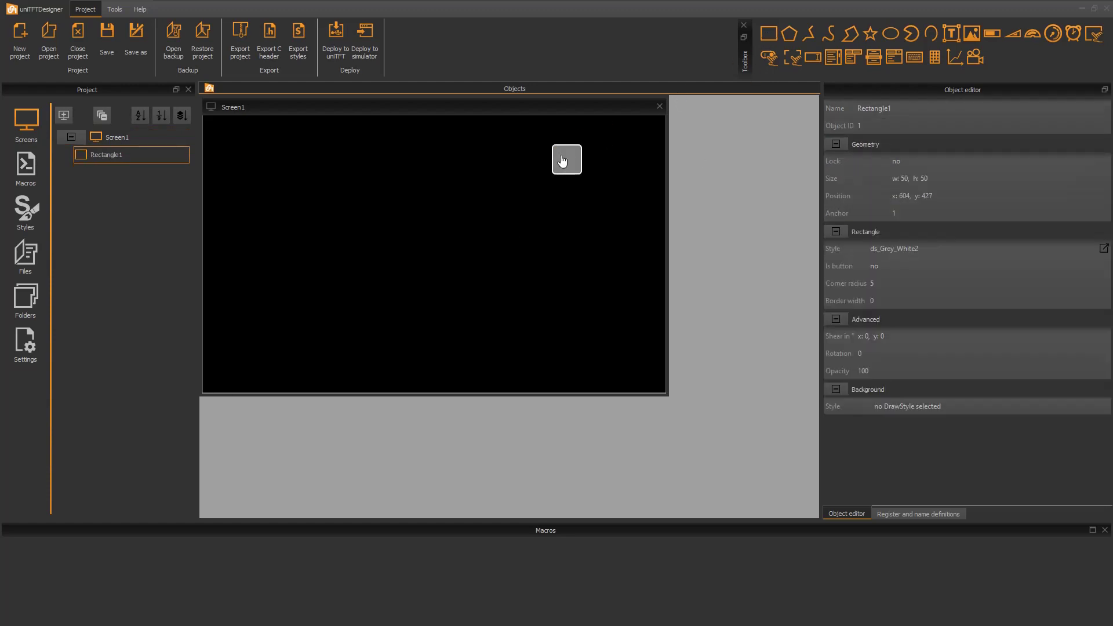
left_click_drag(790, 35, 600, 198)
left_click_drag(891, 33, 573, 233)
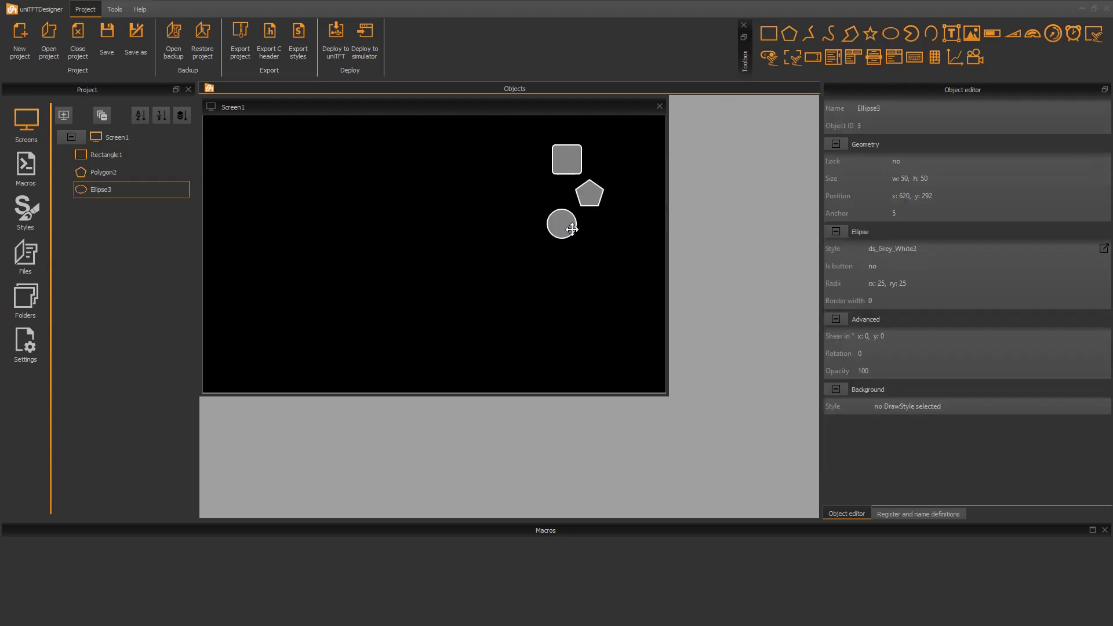
- Enlarge Rectangle1 to 216×94 and tilt it to 339°
left_click_drag(566, 159, 627, 186)
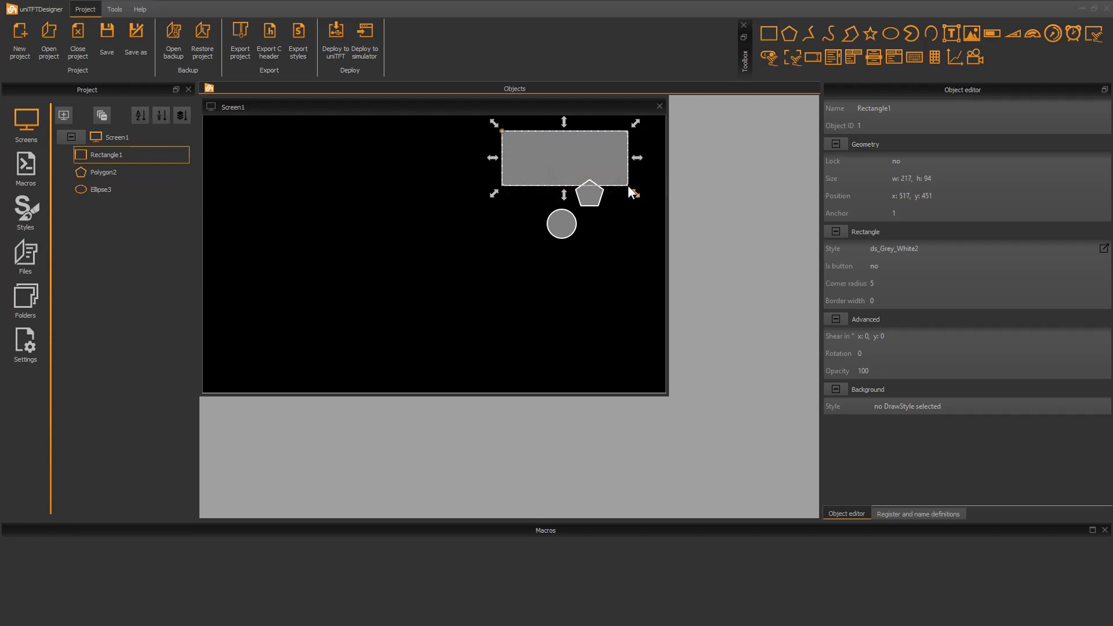
left_click(596, 165)
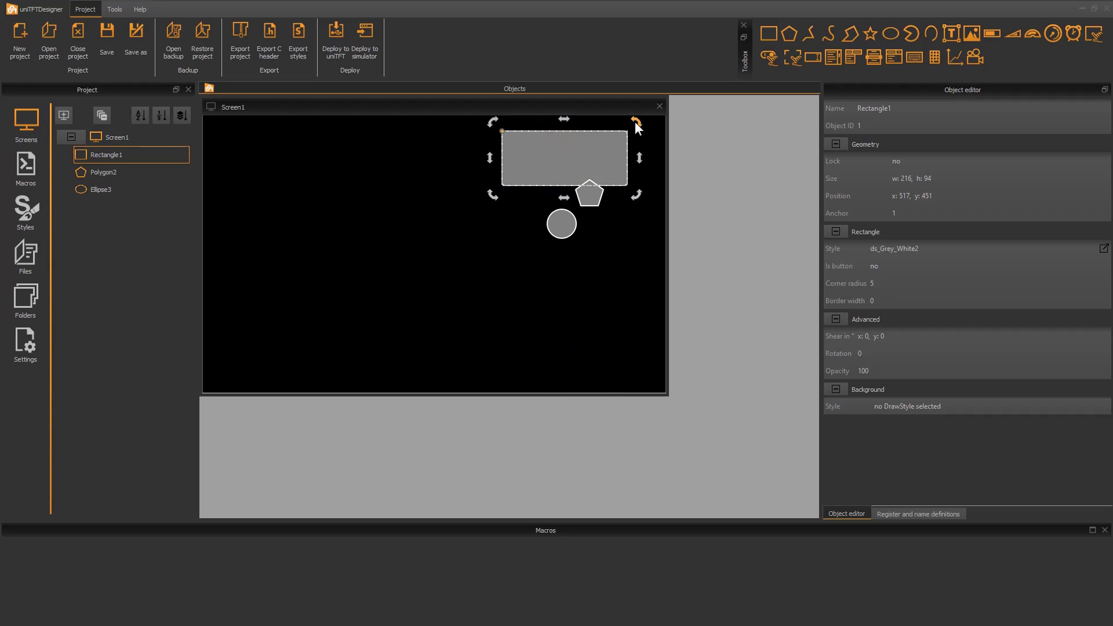
left_click_drag(637, 120, 625, 168)
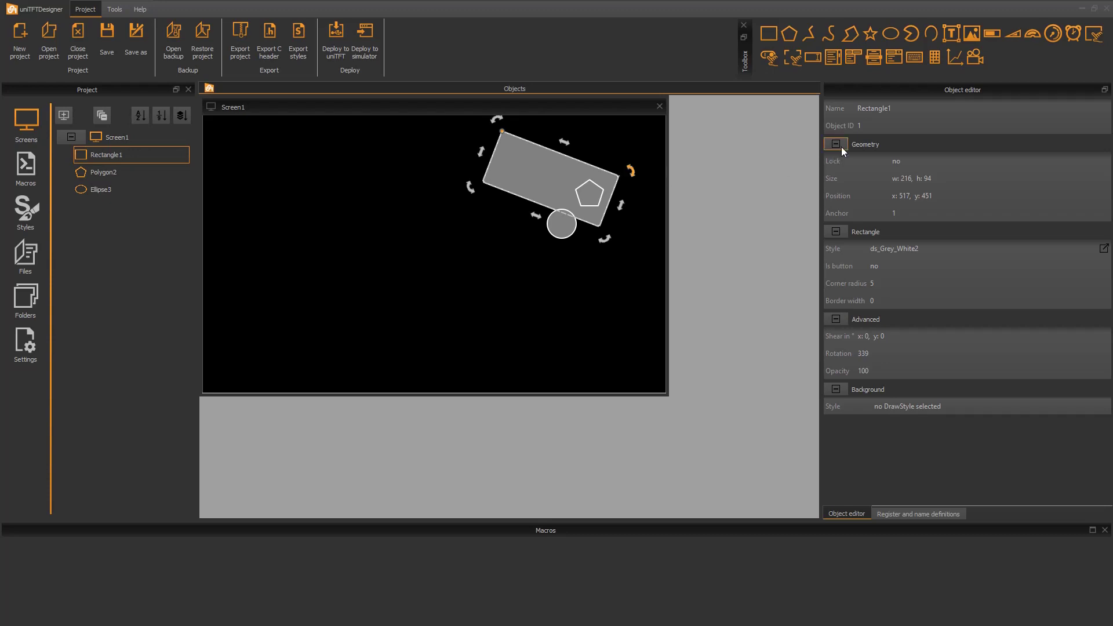
- Change Rectangle1's Object ID from 1 to 5 in the Screens object-ID list
left_click(874, 124)
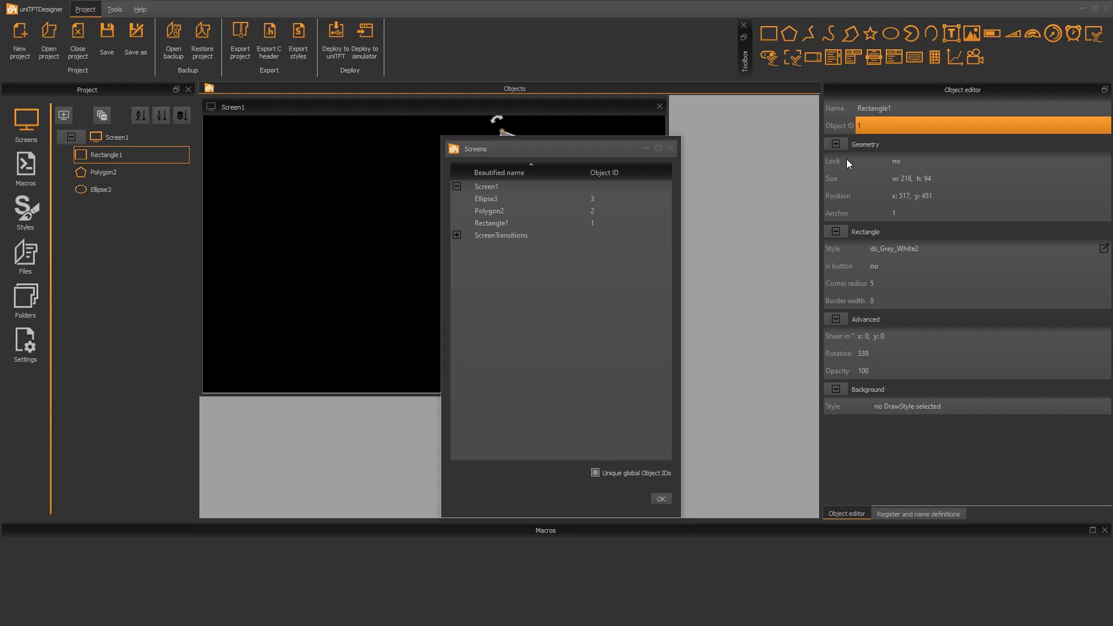
double_click(601, 222)
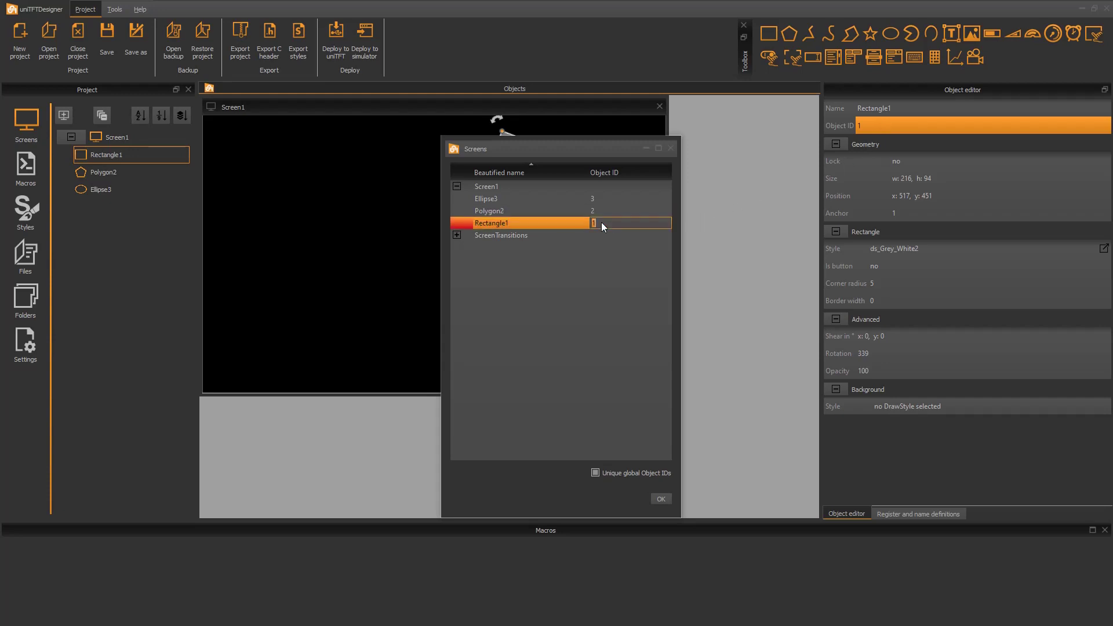
type("5")
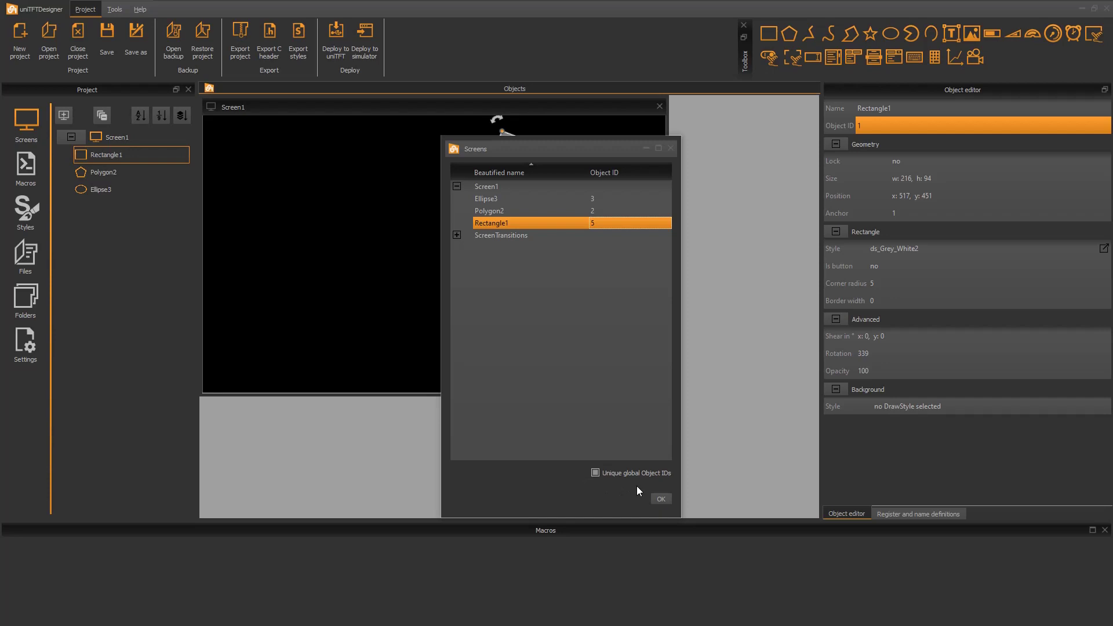
- Confirm the new ID, then move the circle onto the tilted rectangle
left_click(661, 499)
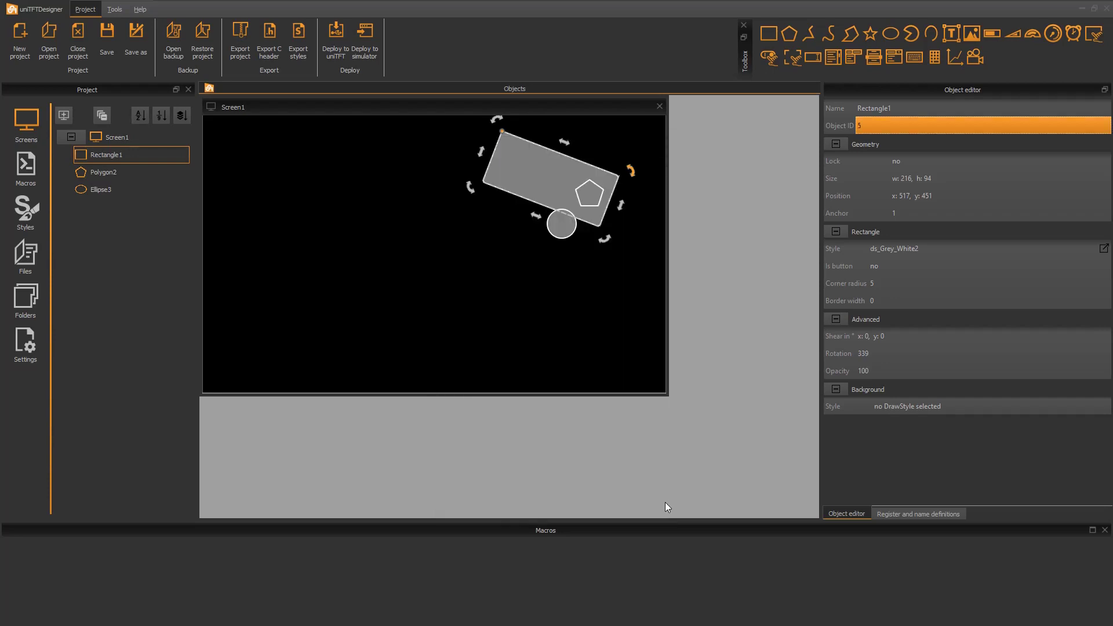
left_click(560, 330)
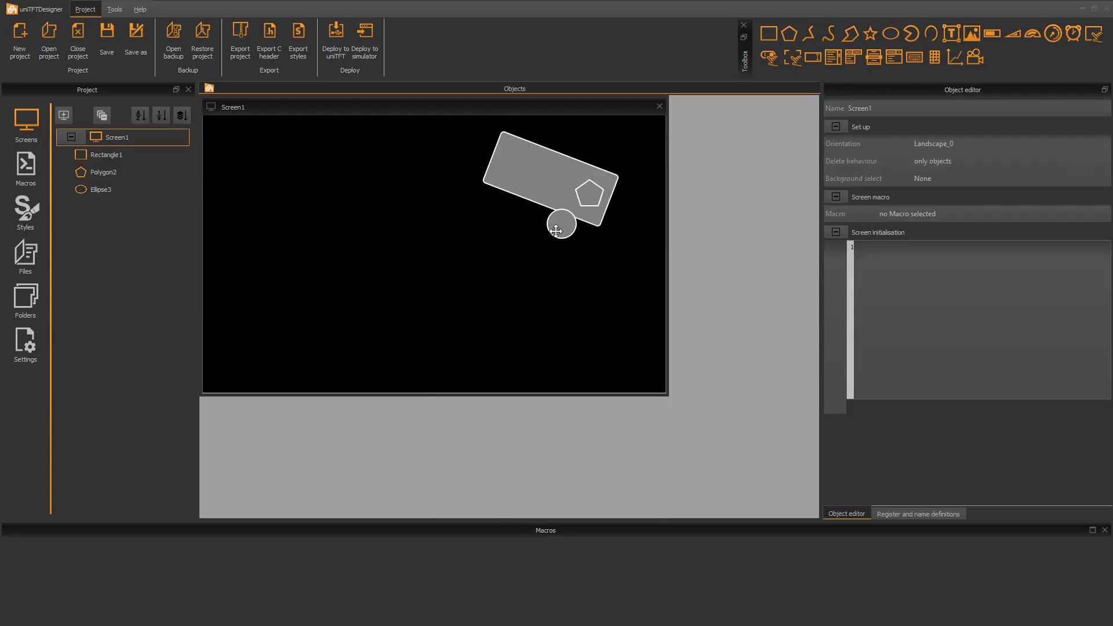
mouse_move(561, 223)
left_mouse_down()
mouse_move(545, 185)
mouse_move(550, 216)
left_mouse_up()
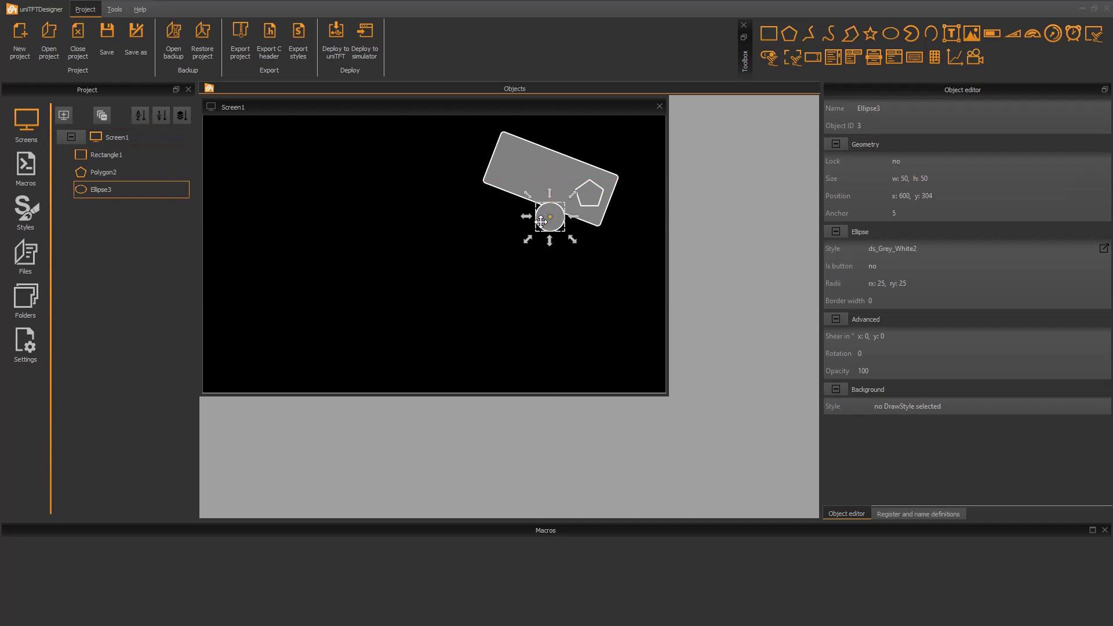
left_click(182, 118)
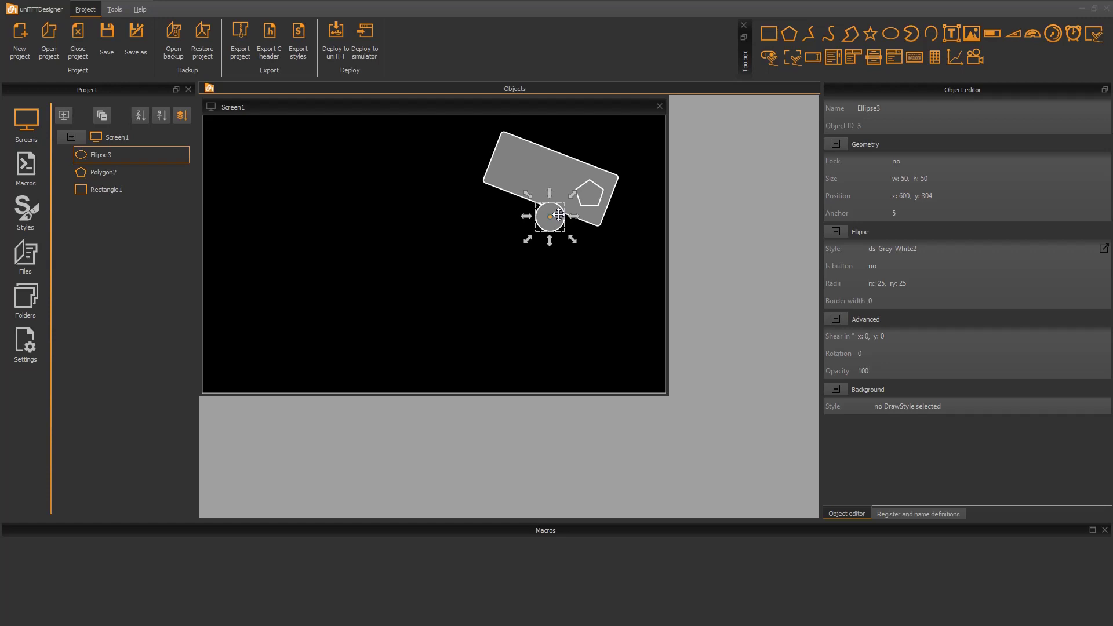
left_click_drag(559, 214, 548, 184)
- Send the circle to the back with Layer > Lower to back
right_click(548, 185)
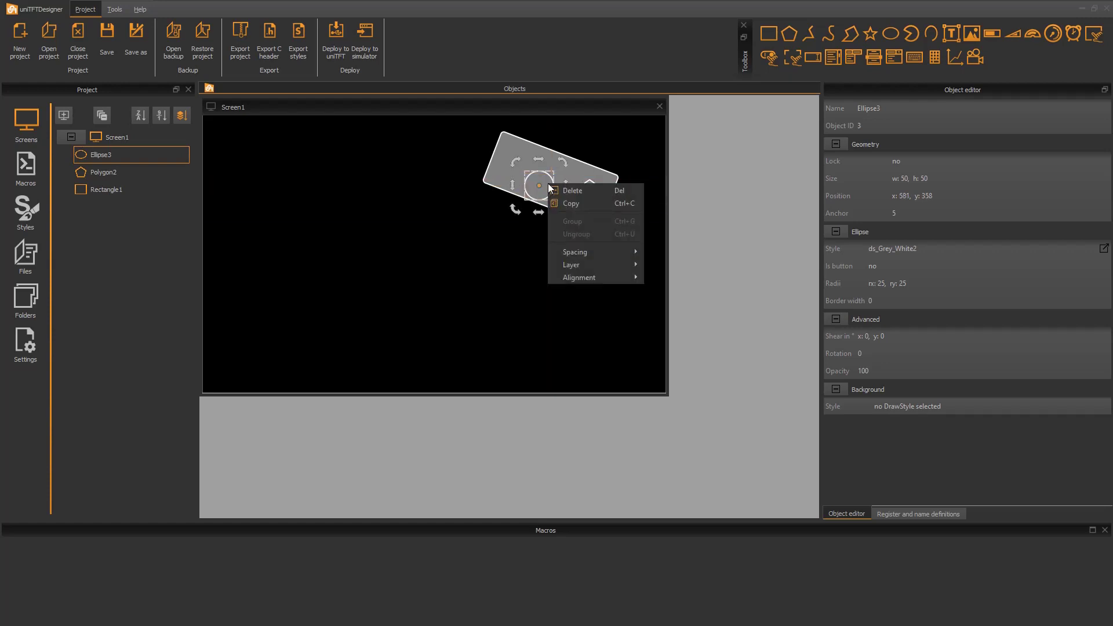
mouse_move(583, 261)
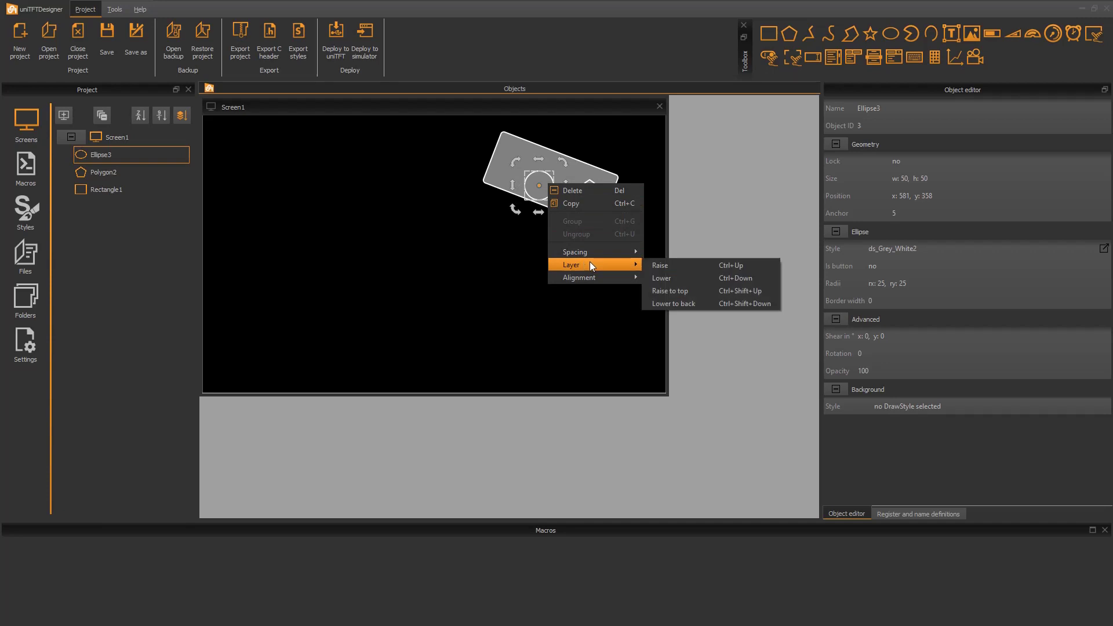
left_click(696, 304)
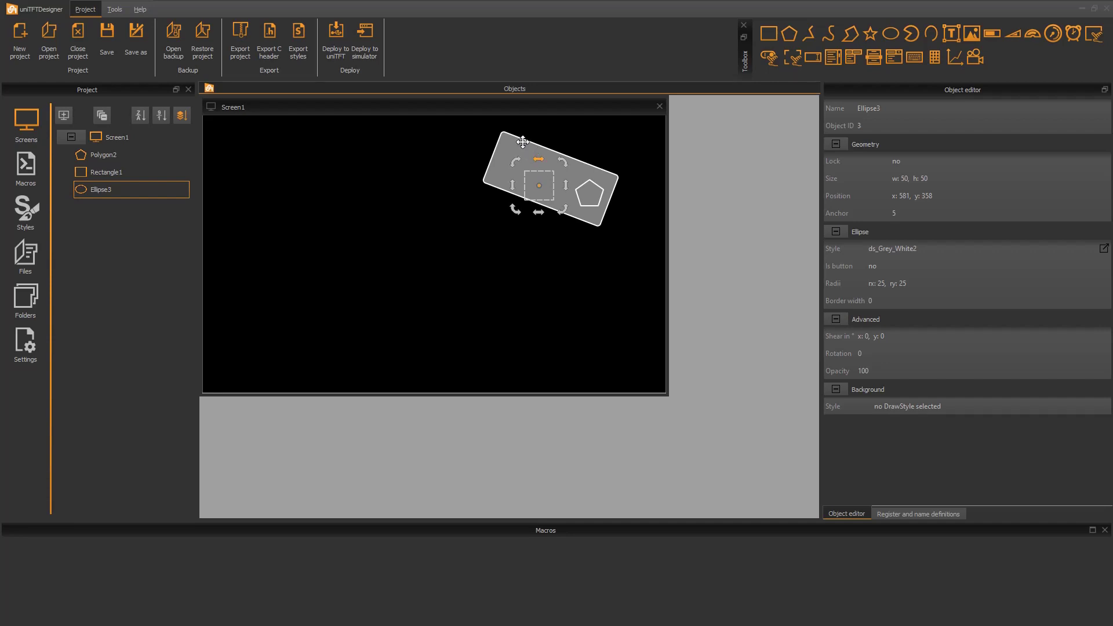
- Move Rectangle1 down-right to 636, 205 and centre its anchor point (5)
left_click_drag(521, 144, 543, 237)
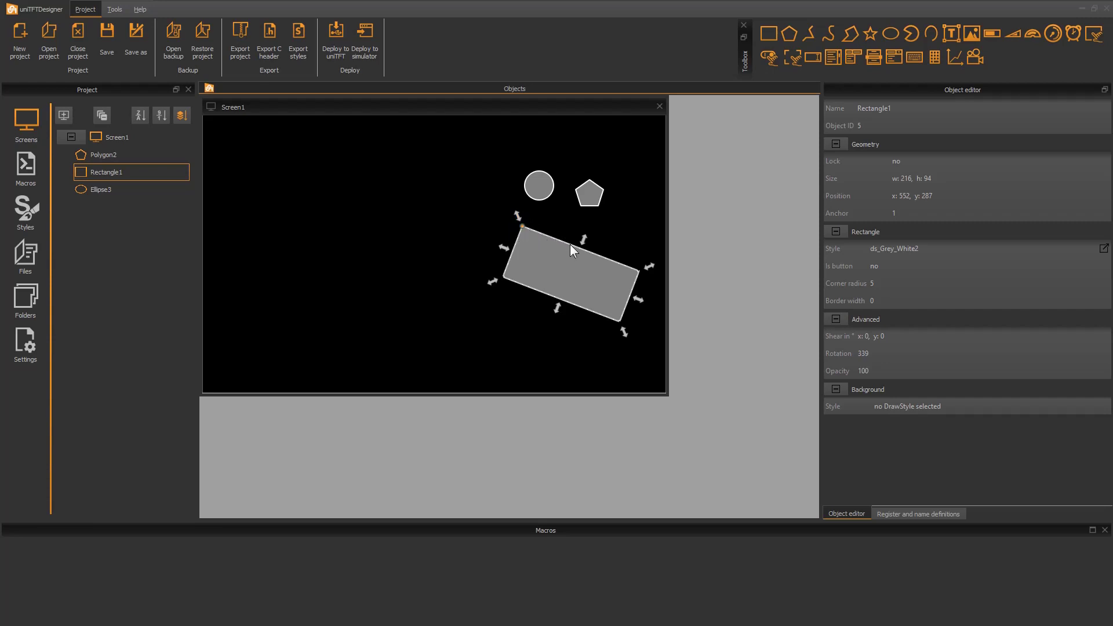
left_click(572, 273)
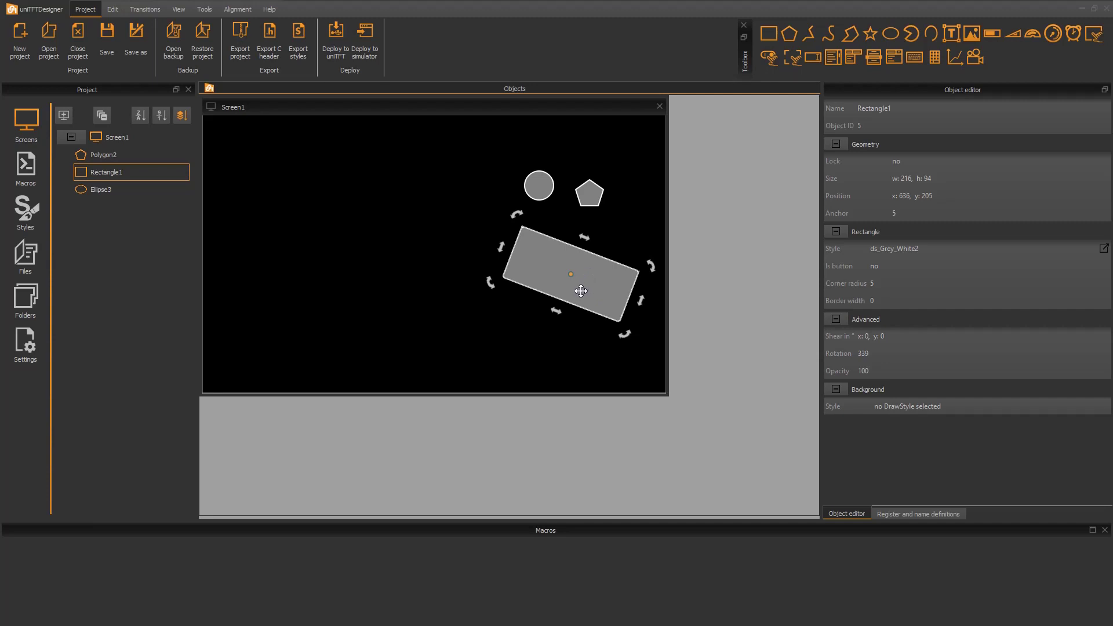
- Turn on the alignment grid with a spacing of 50
left_click(238, 11)
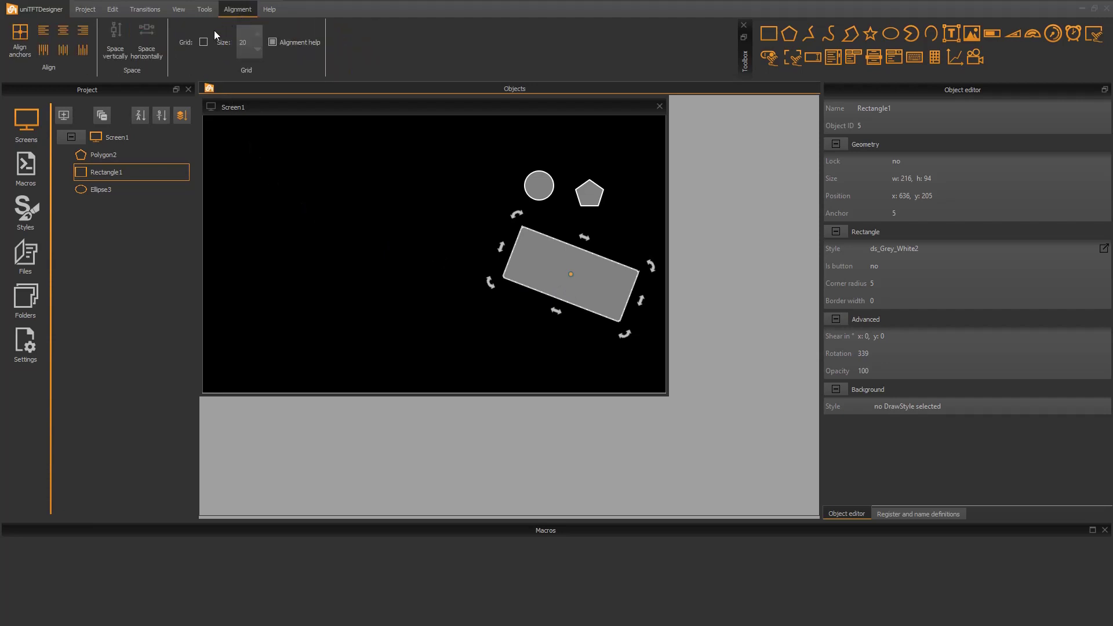
left_click(204, 42)
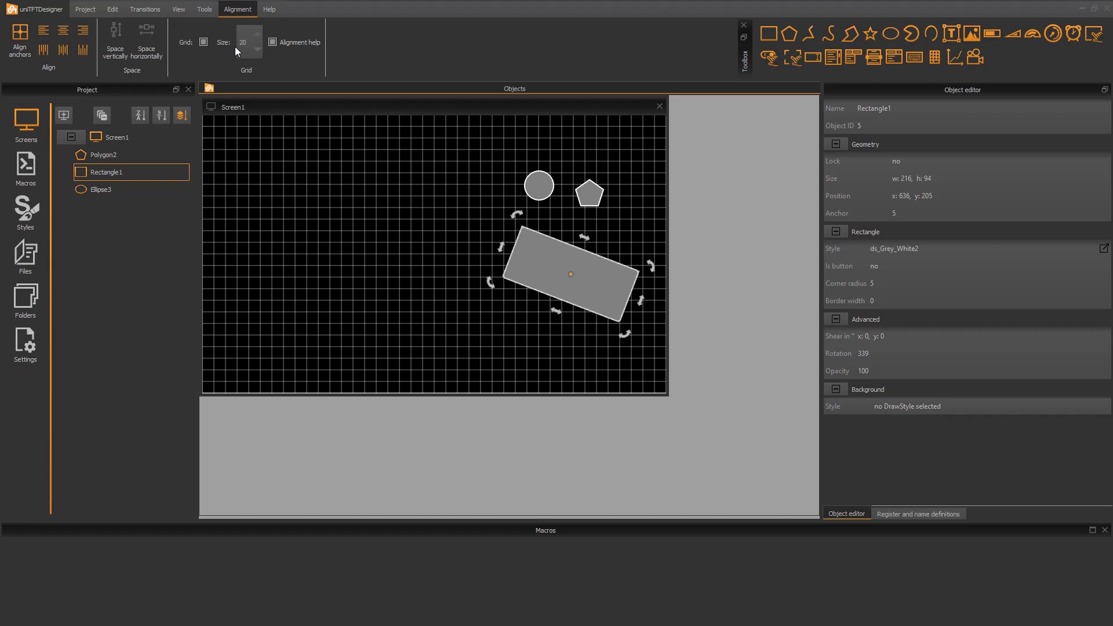
double_click(247, 43)
type("50")
key("Return")
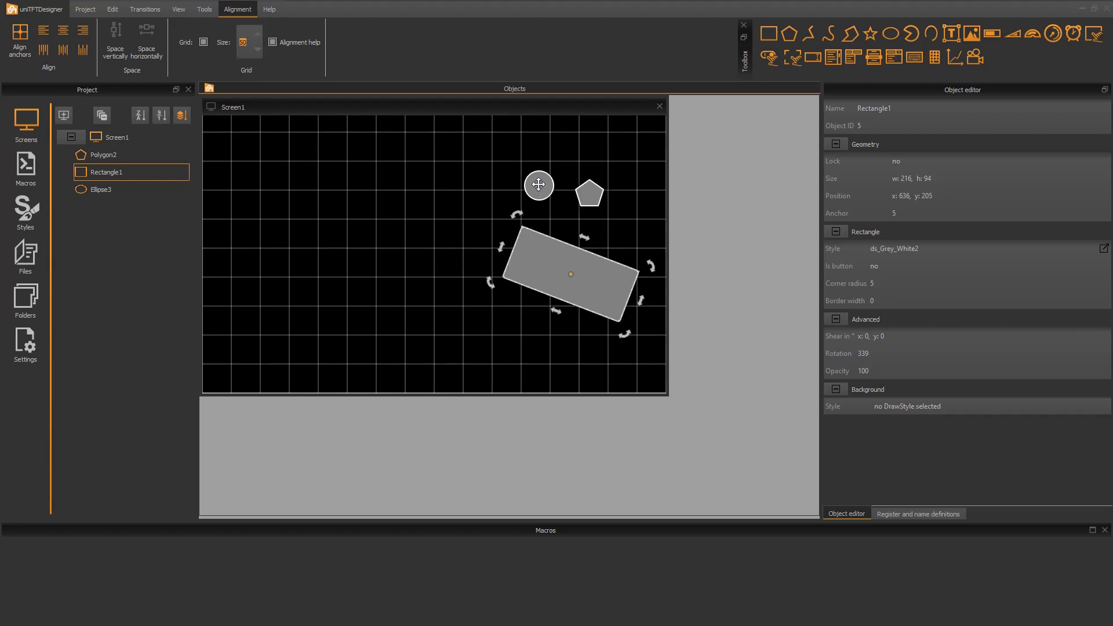
- Move the circle to 550, 449, hide the grid, and place the pentagon beside it at 652, 443
left_click_drag(540, 185, 534, 140)
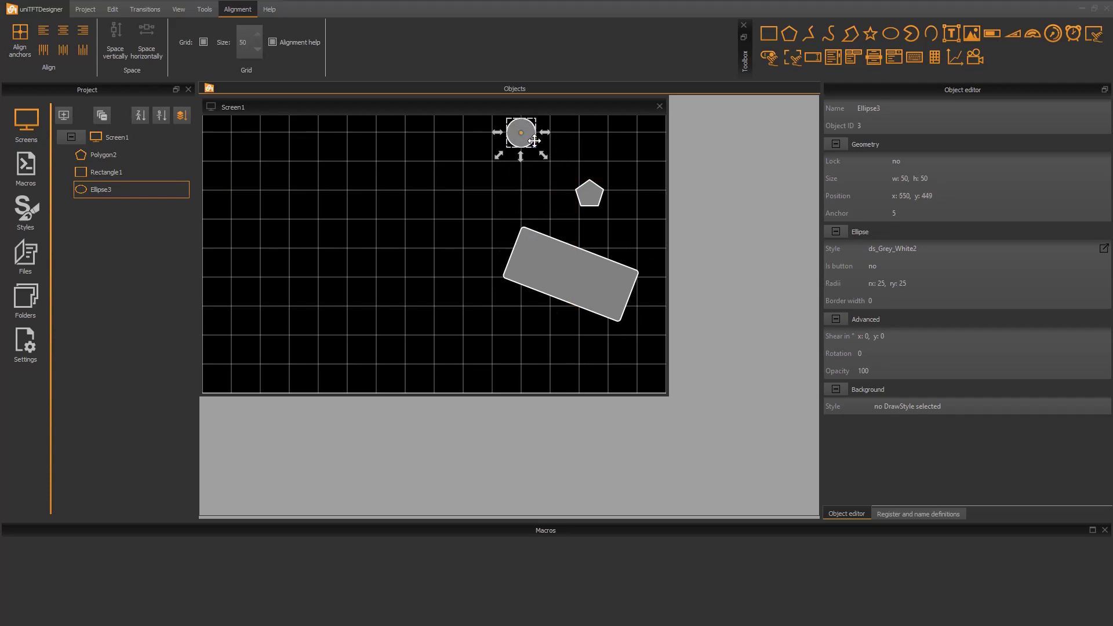
left_click(204, 43)
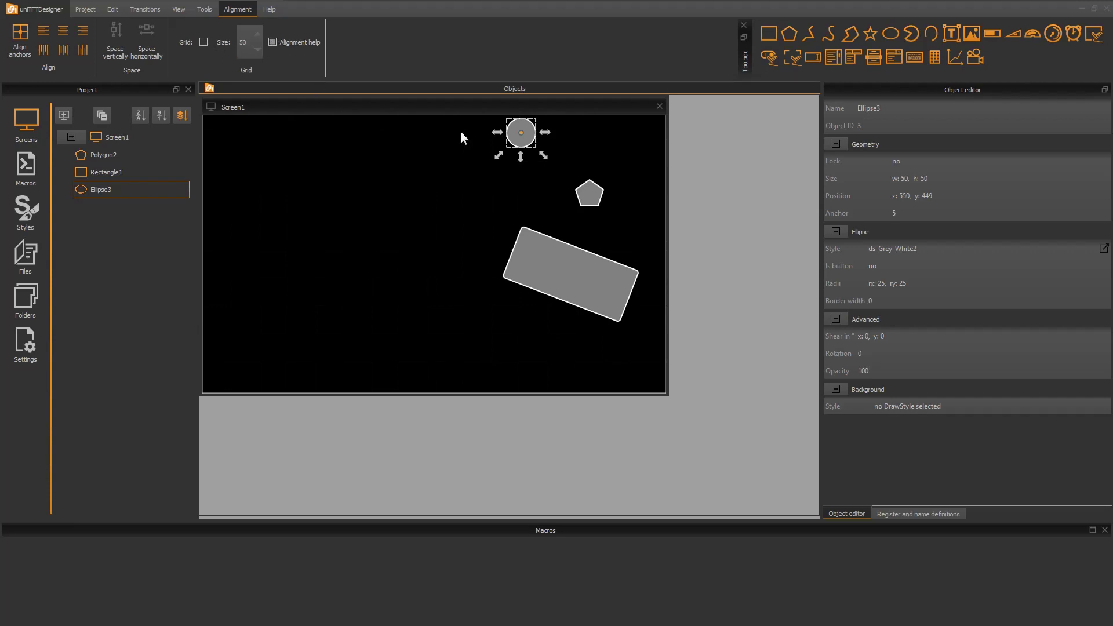
left_click_drag(591, 197, 586, 142)
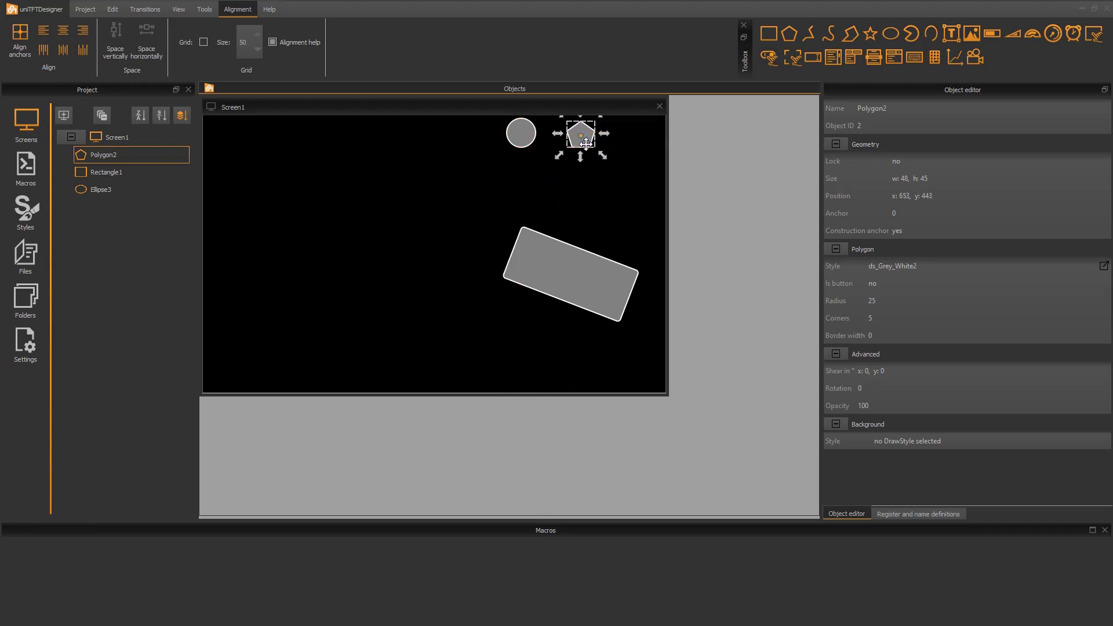
- Add three buttons stacked down the left side of Screen1
left_click(631, 155)
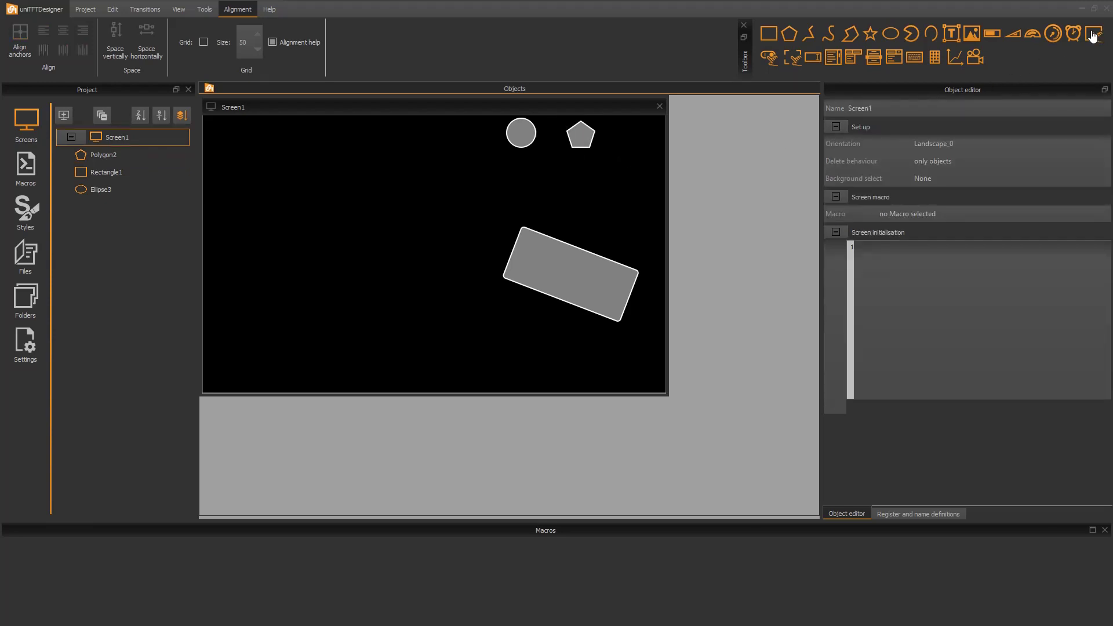
left_click_drag(1094, 35, 334, 178)
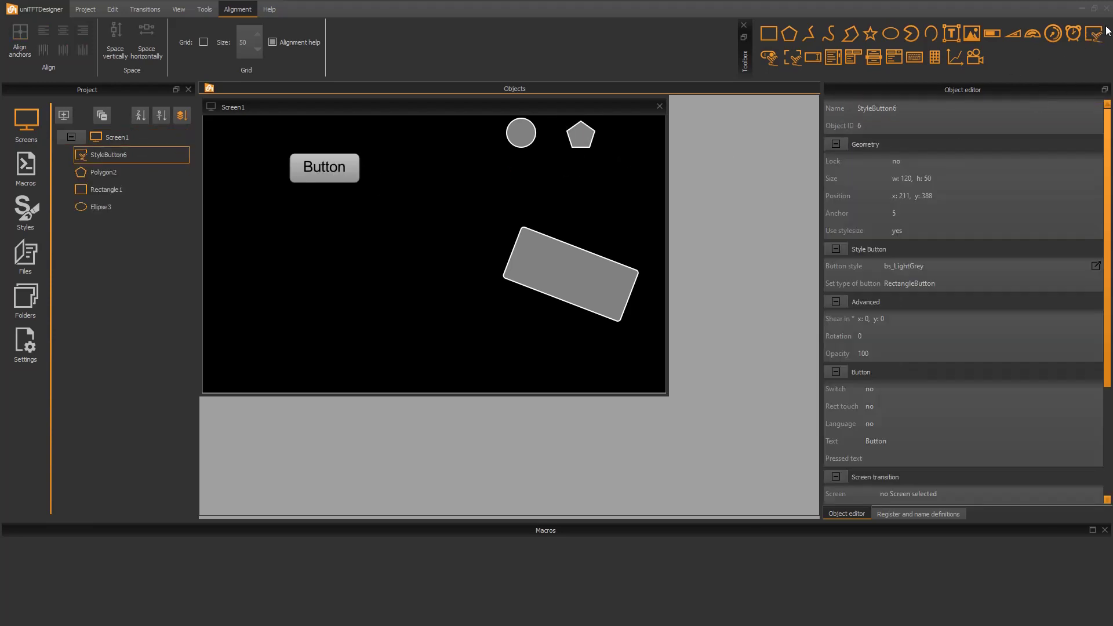
left_click_drag(1095, 36, 350, 225)
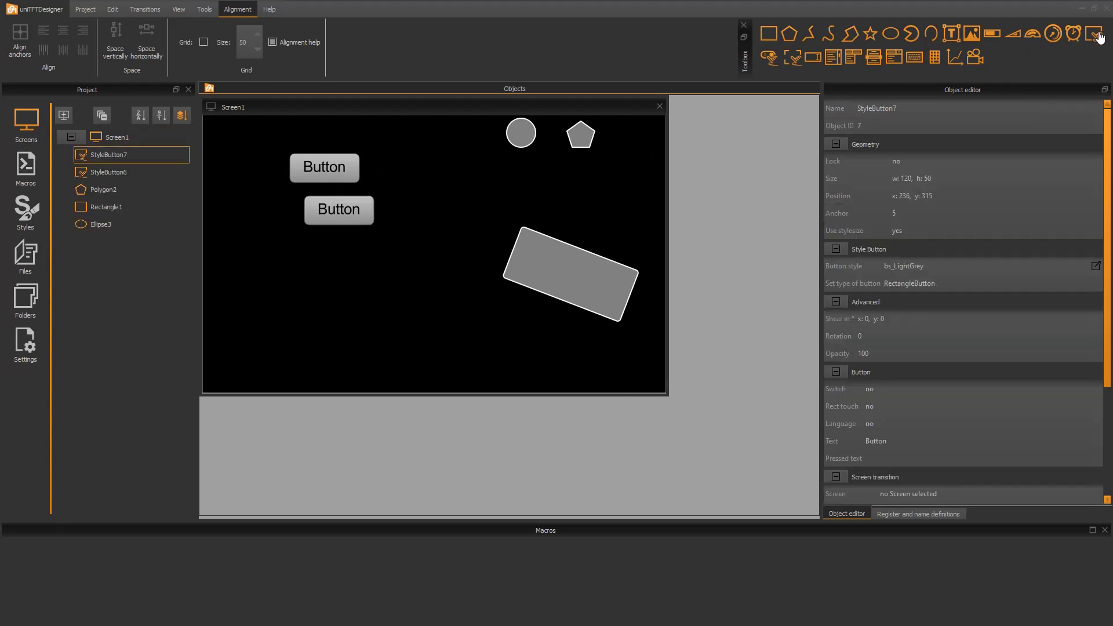
left_click_drag(1093, 35, 363, 288)
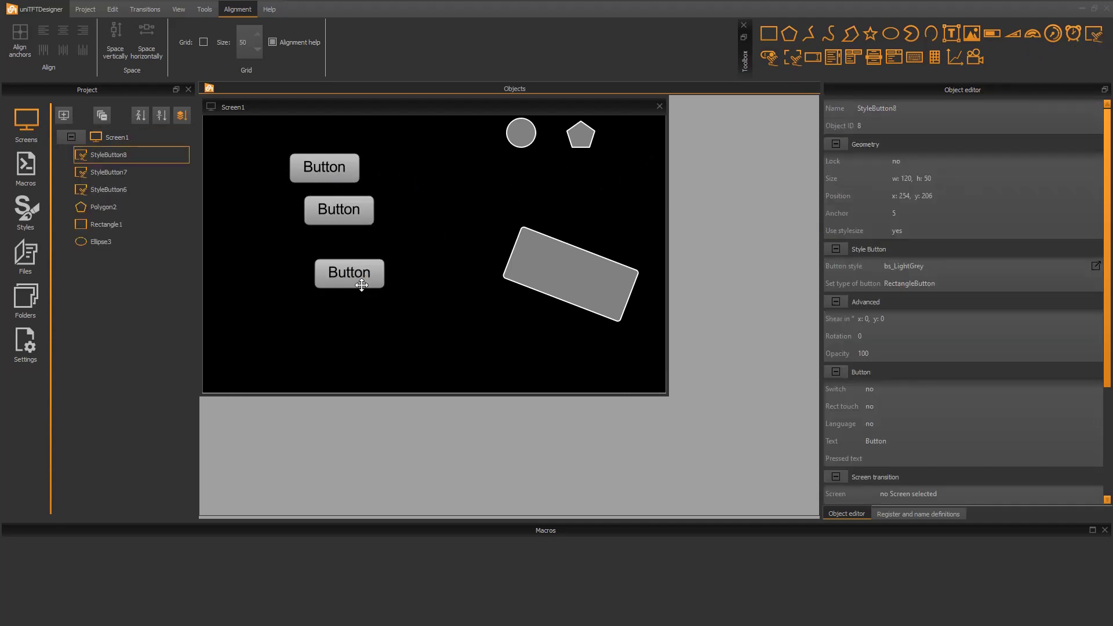
- Left-align the three buttons and space them evenly in a vertical column
left_click(335, 164)
left_click(343, 211, "ctrl")
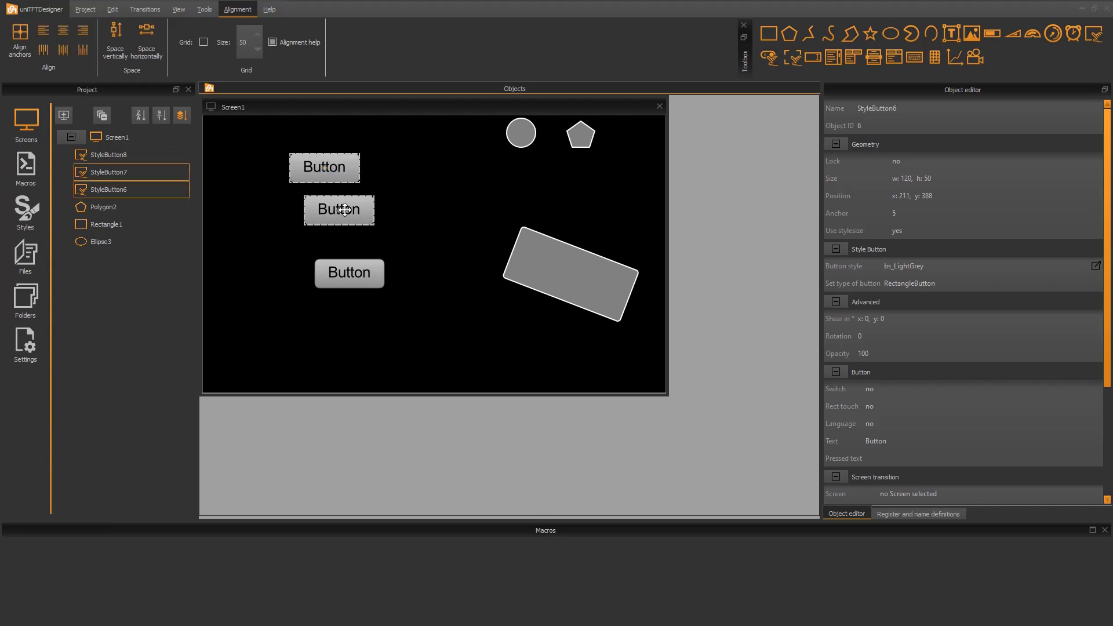
left_click(350, 271, "ctrl")
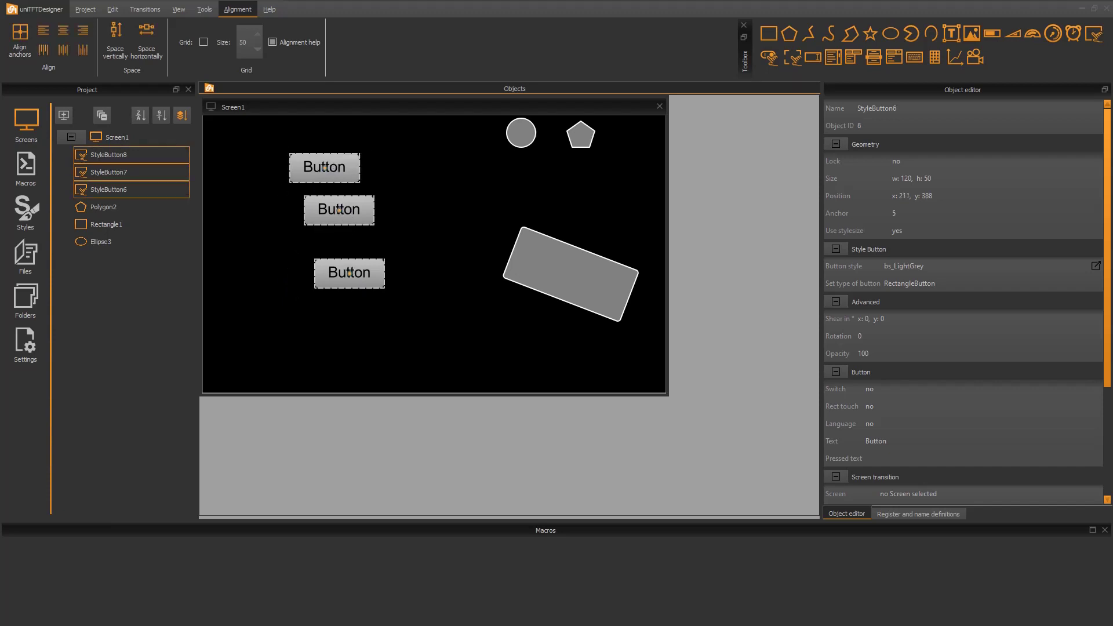
left_click(44, 33)
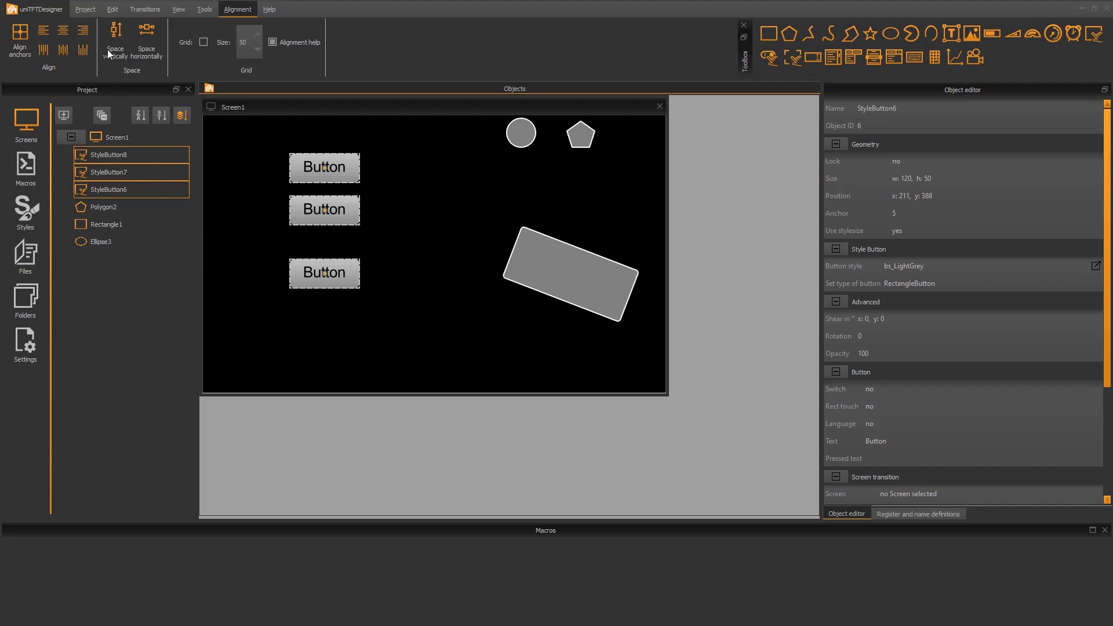
left_click(116, 32)
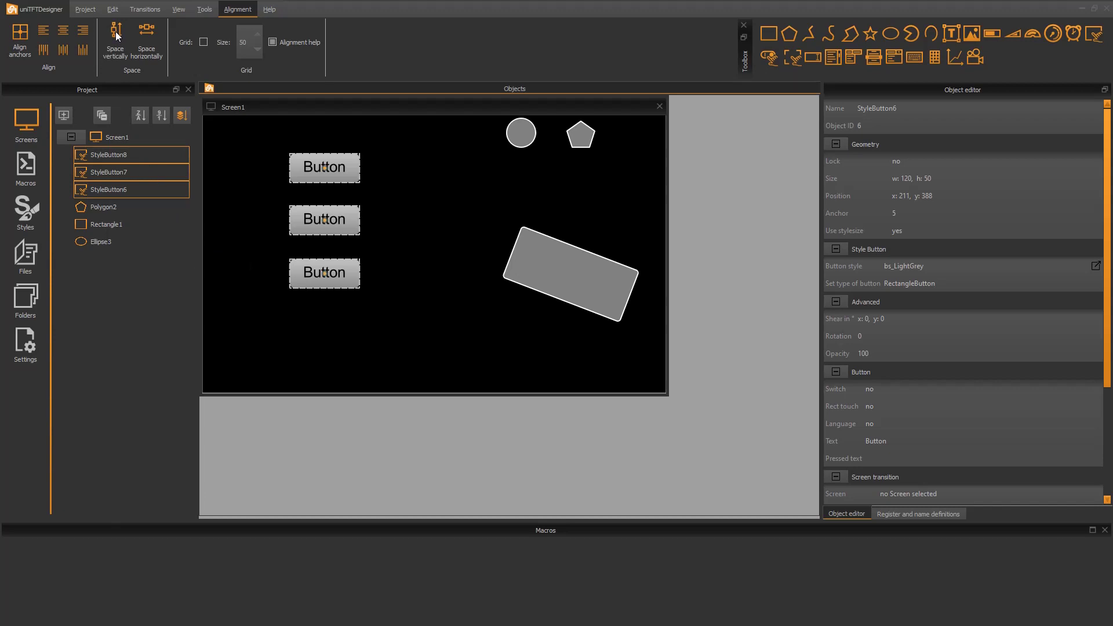
left_click(430, 227)
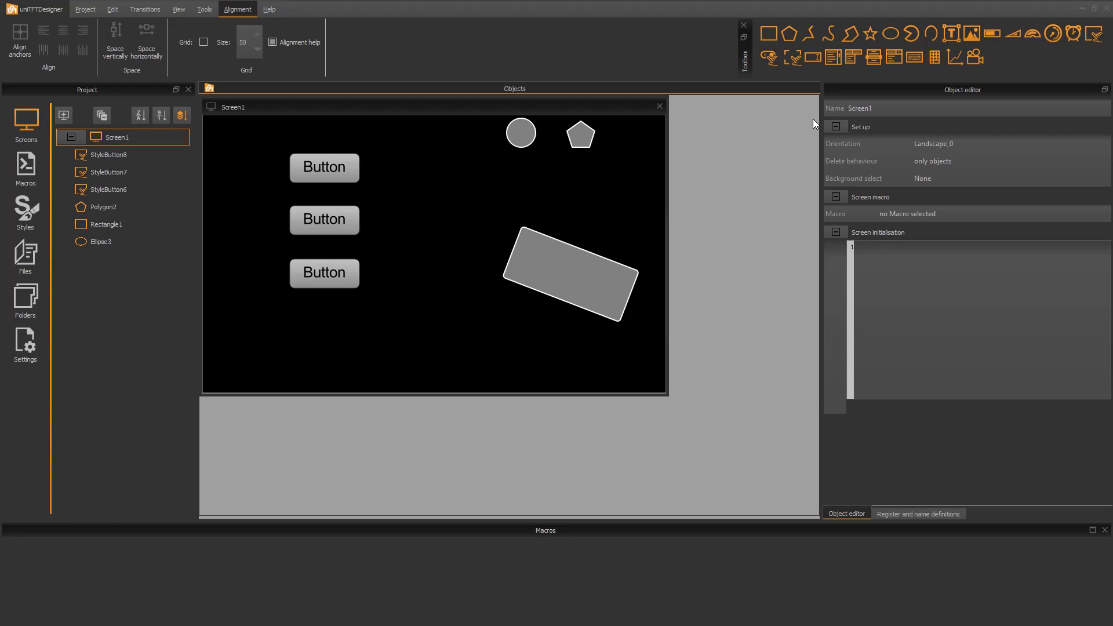
- Drop an 'edit me!' text object (Text9) onto the tilted rectangle at 618, 223
left_click_drag(957, 35, 579, 272)
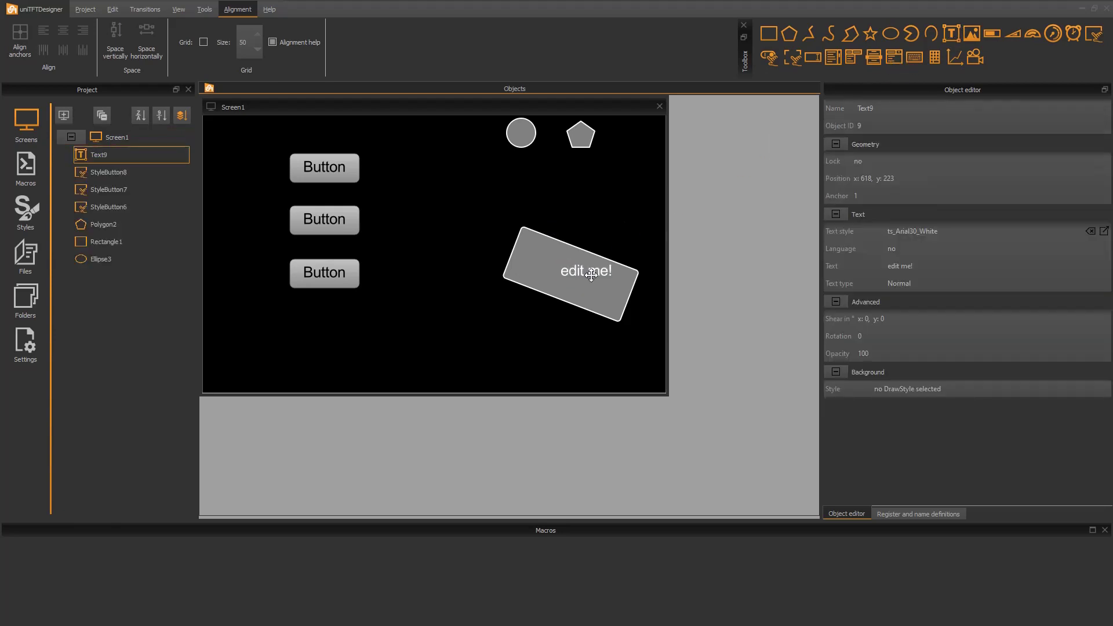
left_click(501, 336)
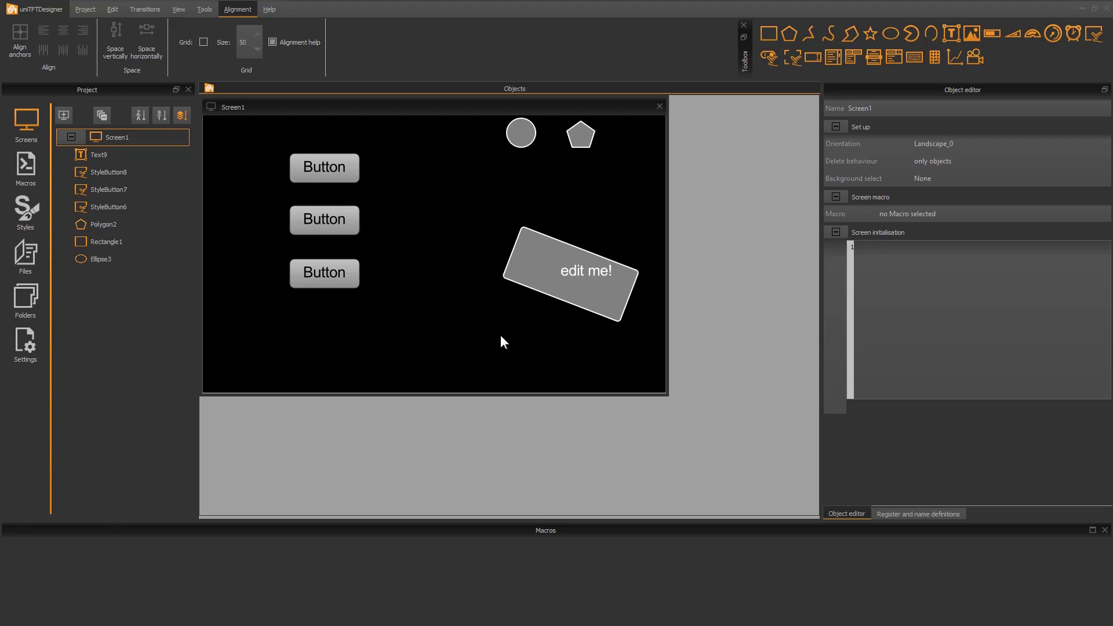
mouse_move(588, 272)
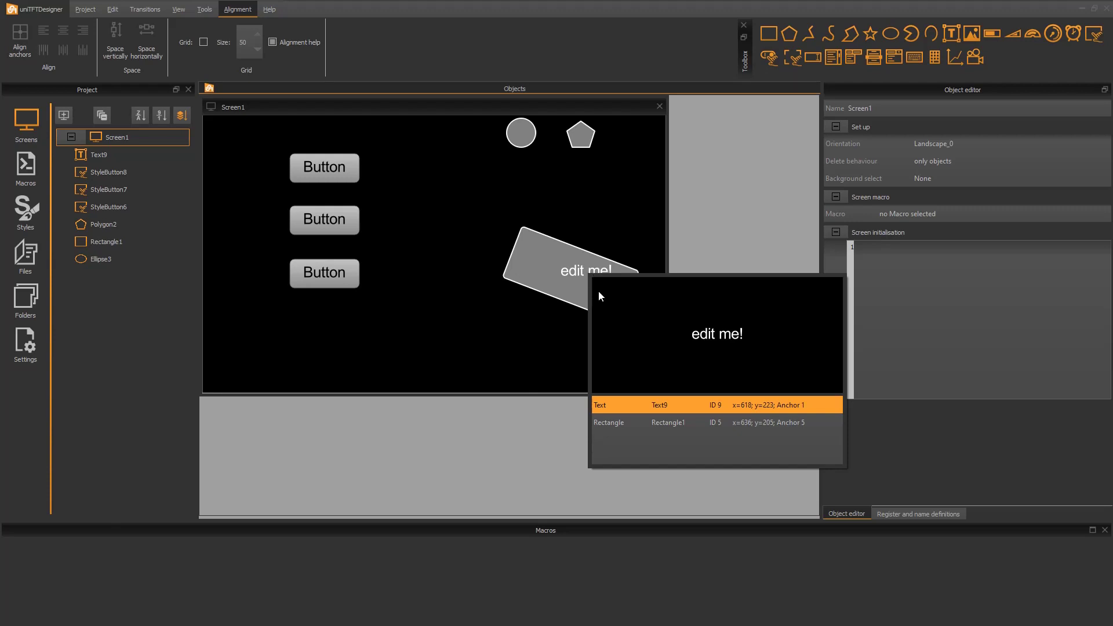
left_click(617, 405)
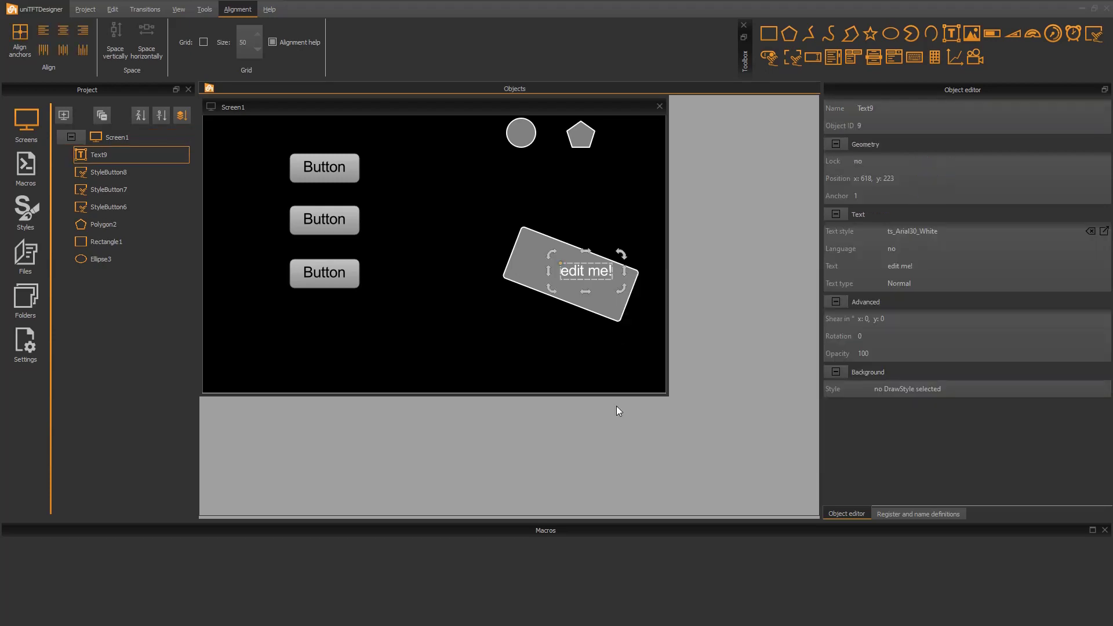